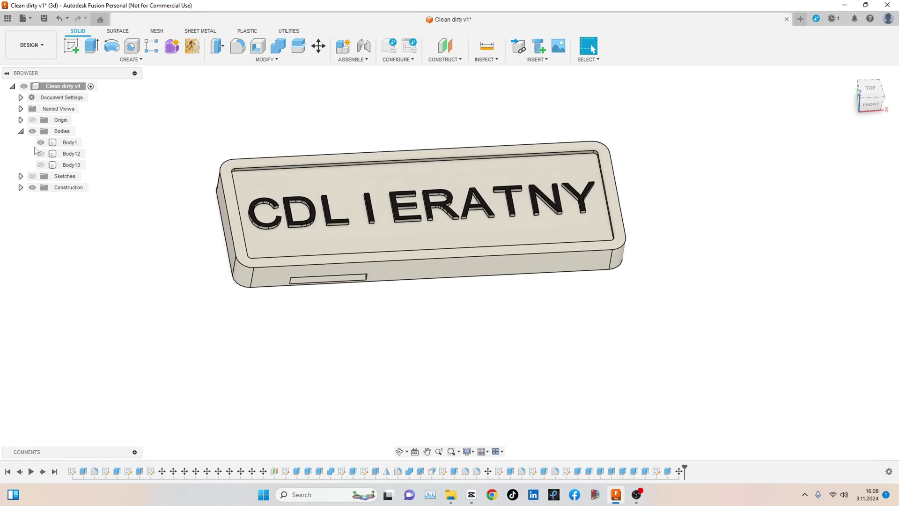
Step: Show Body12, the sliding CLEAN letter plate, and tilt the view to look down on the sign
click(41, 153)
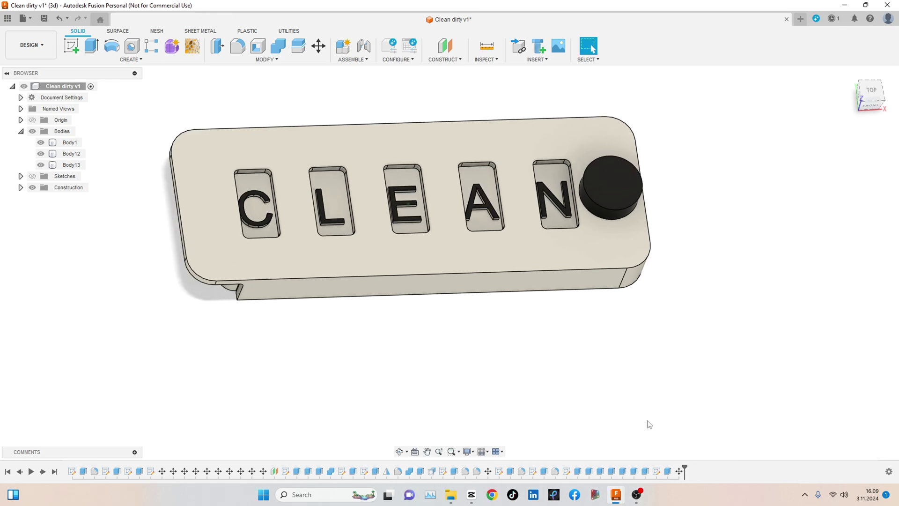
mouse_move(646, 424)
shift+middle_down()
mouse_move(632, 420)
mouse_move(504, 175)
mouse_move(492, 105)
shift+middle_up()
key(Escape)
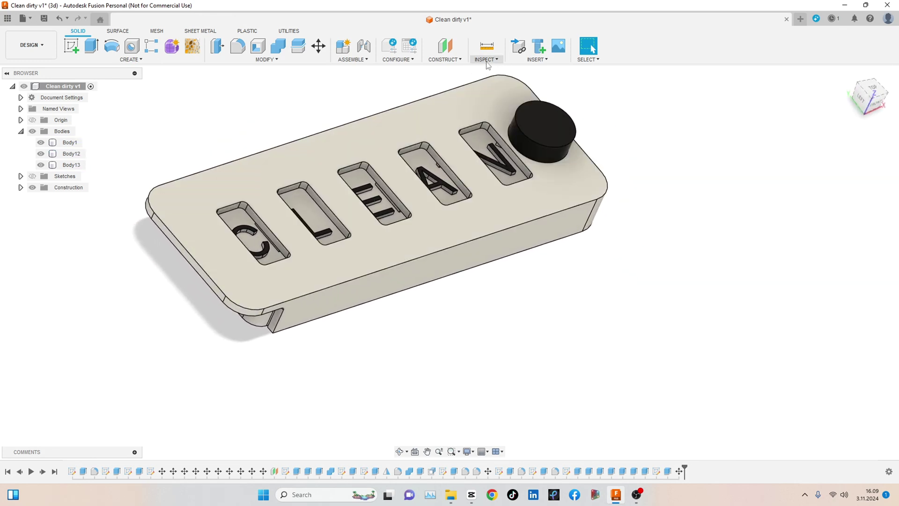
Step: Cut a section through the sign's side face at -2.00 mm and view it from the front
click(500, 154)
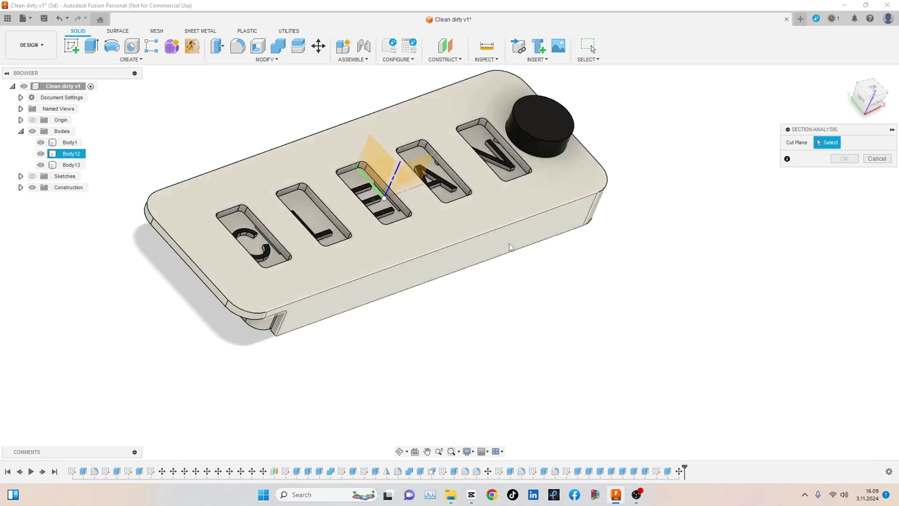
shift+middle_drag(500, 154, 435, 269)
click(435, 269)
scroll(449, 274, up, 5)
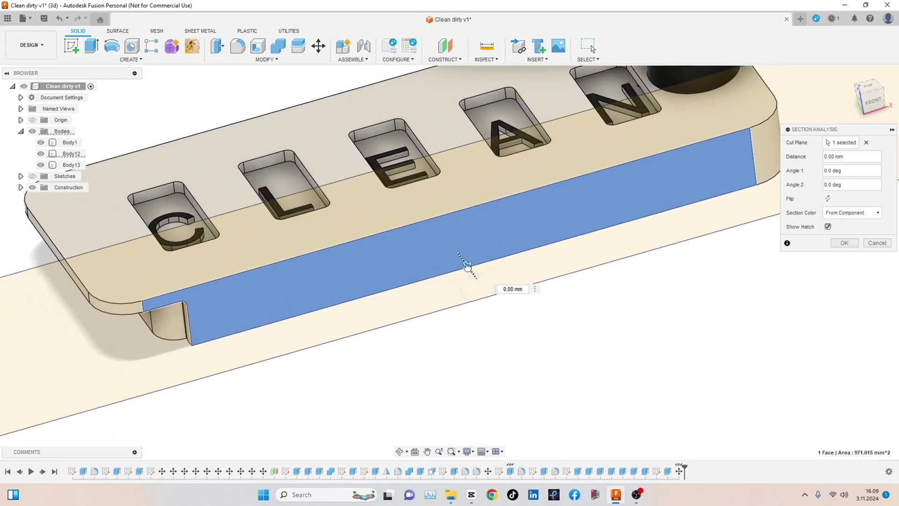
drag(466, 265, 462, 260)
shift+middle_drag(456, 274, 629, 437)
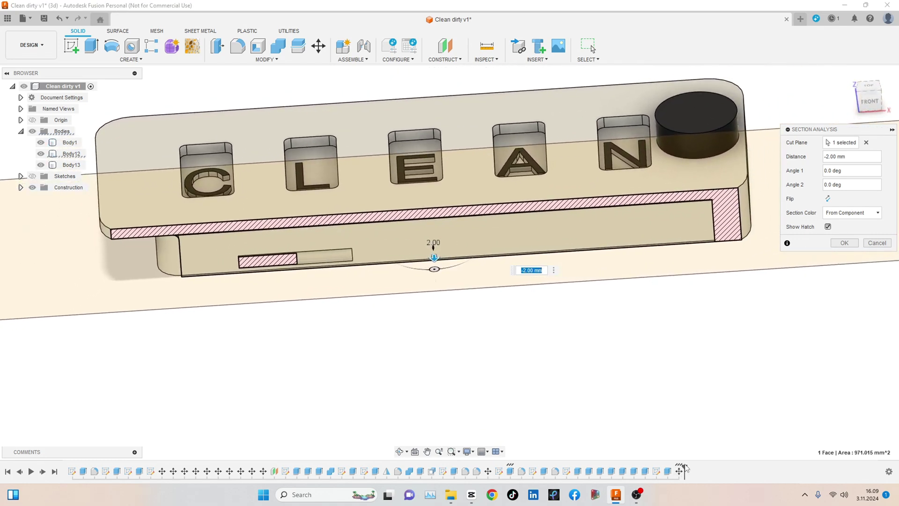
key(Return)
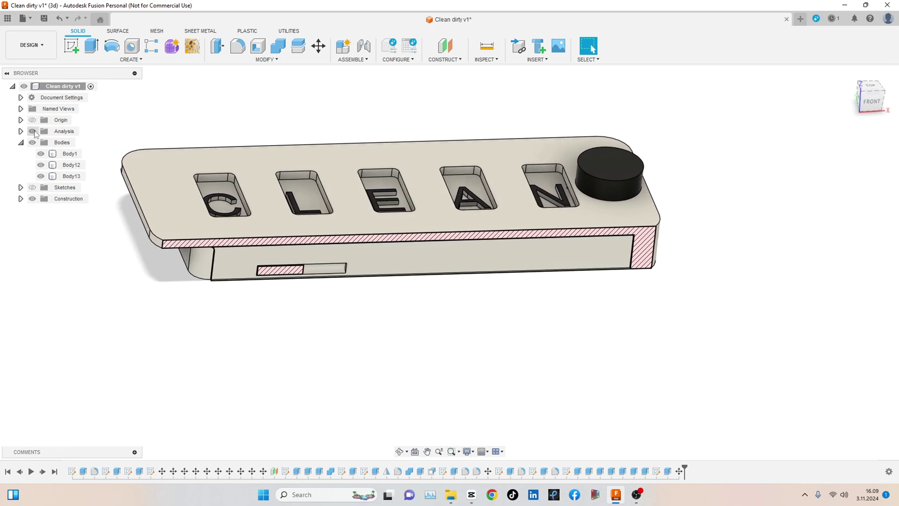
Step: Hide the Analysis folder so the section cut disappears and the whole sign shows
click(33, 132)
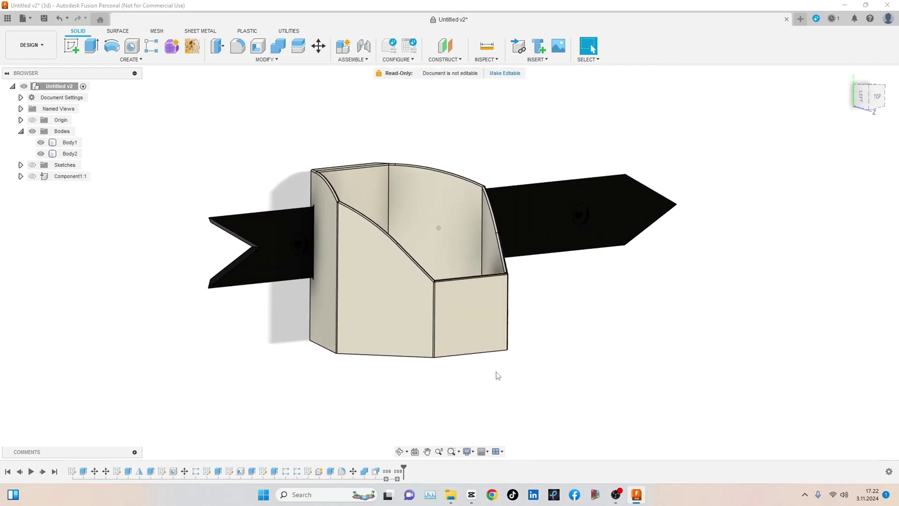
Step: Move the spice holder (Body2) 5 mm along the black rail
key(m)
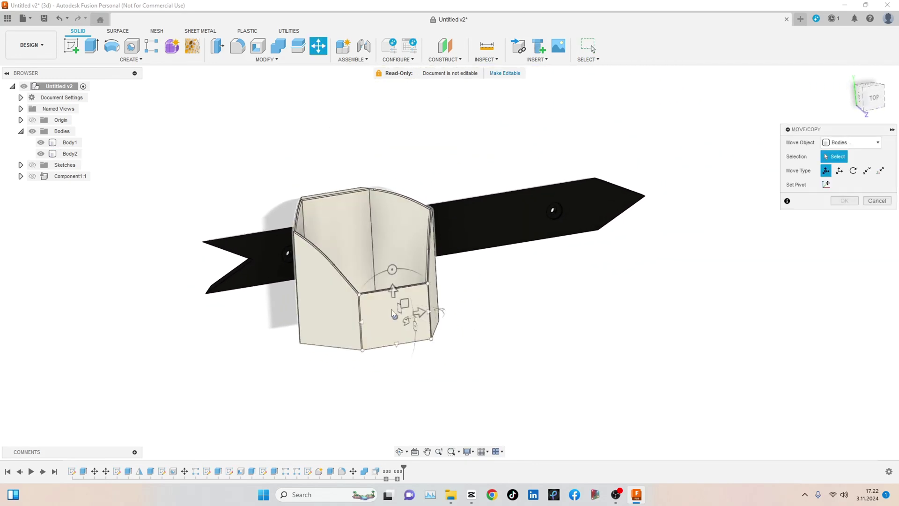
click(366, 308)
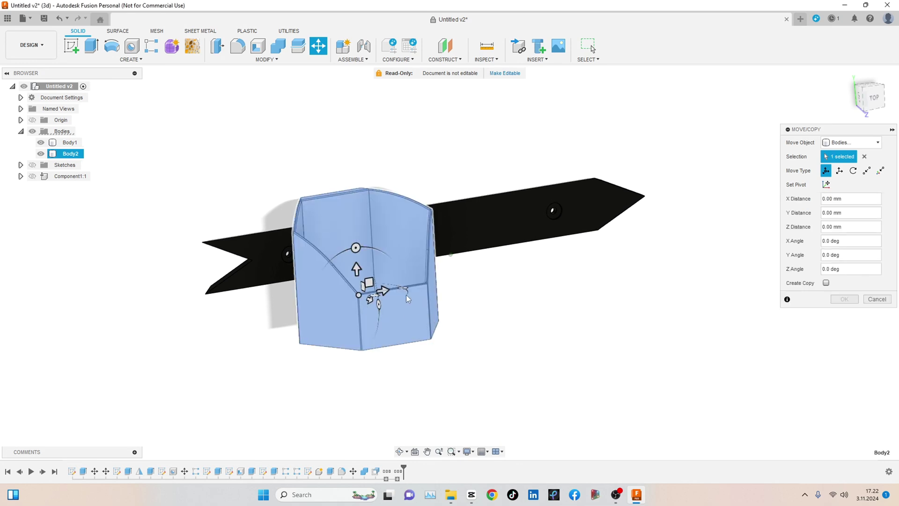
mouse_move(390, 290)
mouse_down()
mouse_move(516, 268)
mouse_move(387, 291)
mouse_move(497, 255)
mouse_move(416, 282)
mouse_up()
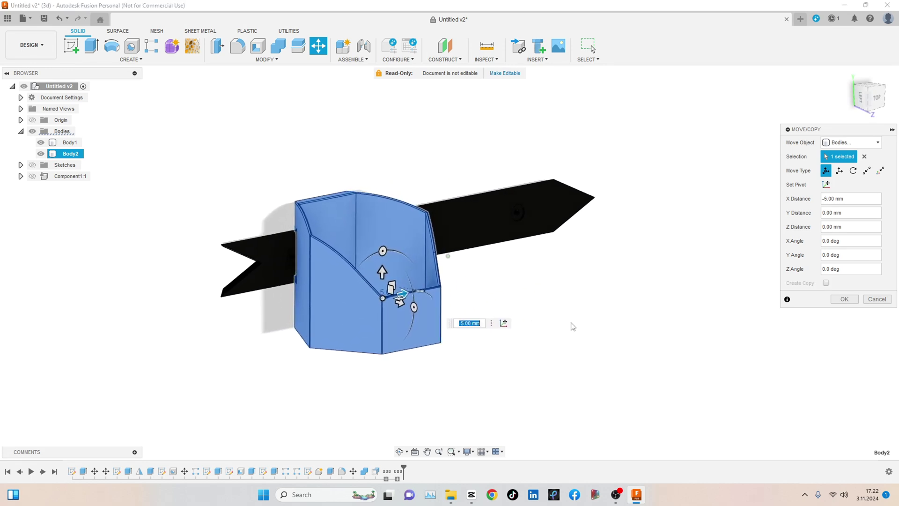
click(876, 299)
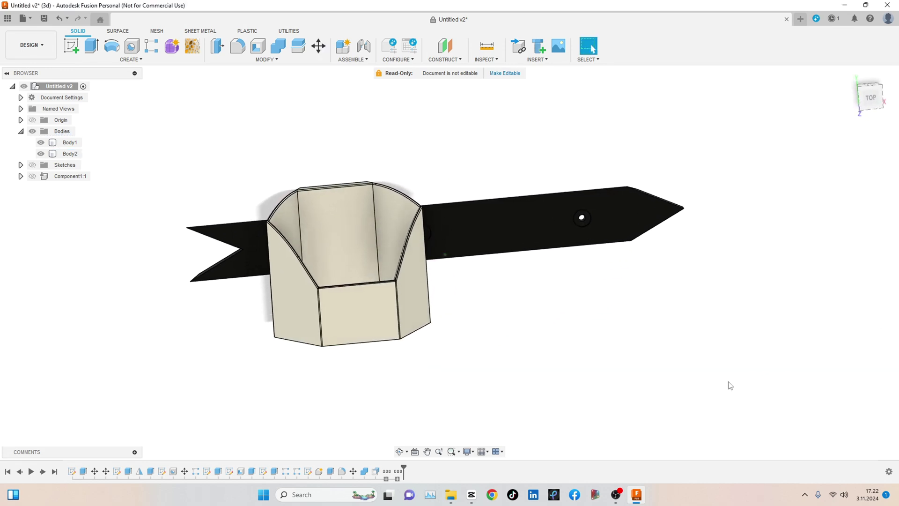
scroll(728, 385, down, 3)
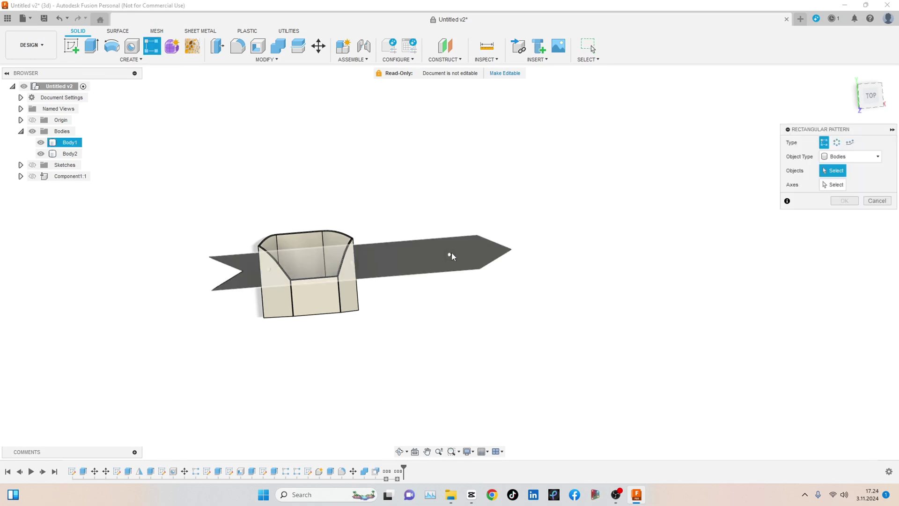
Step: Pattern the rail (Body1) into 3 copies and the holder (Body2) 6 times over 460 mm
click(540, 247)
text(400)
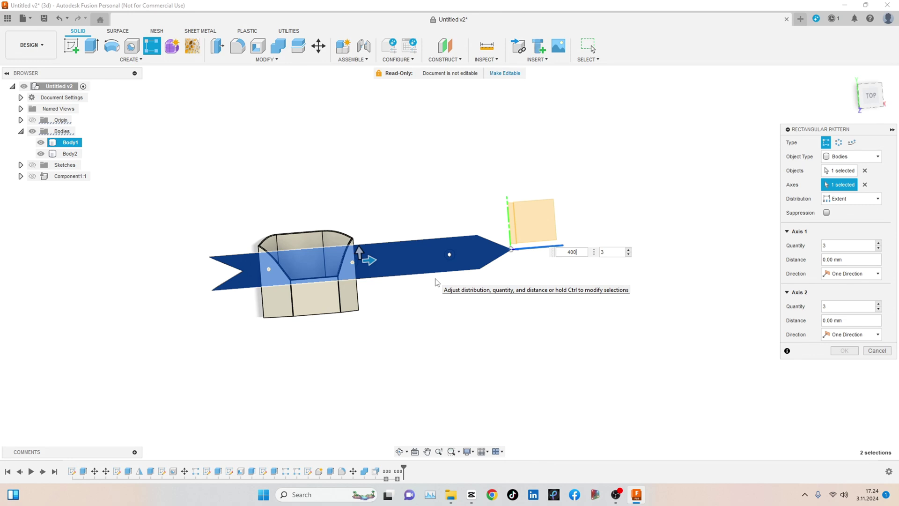
click(846, 351)
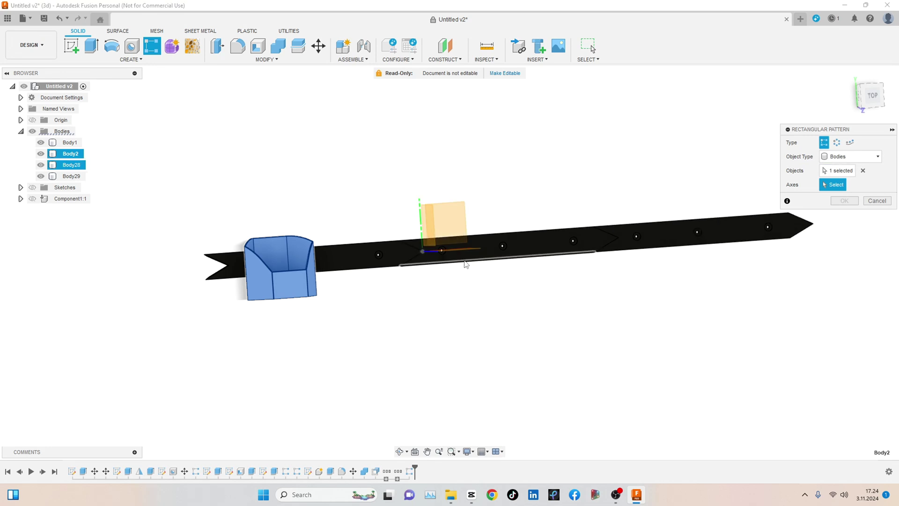
click(464, 264)
text(6)
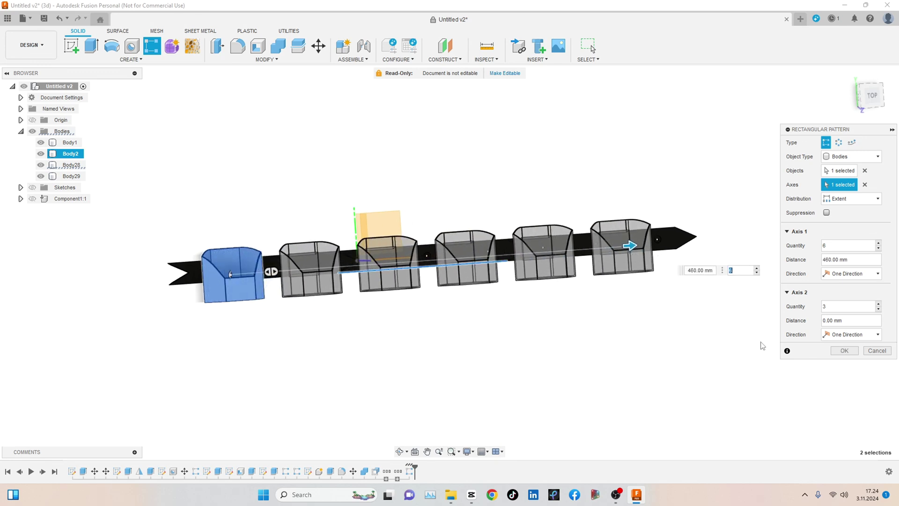
click(839, 351)
shift+middle_drag(639, 381, 627, 389)
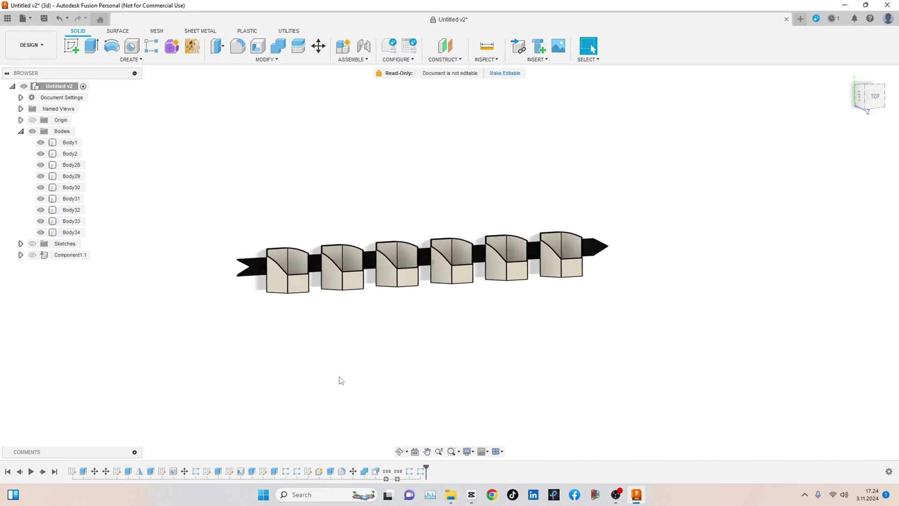
click(31, 254)
shift+middle_drag(654, 423, 897, 439)
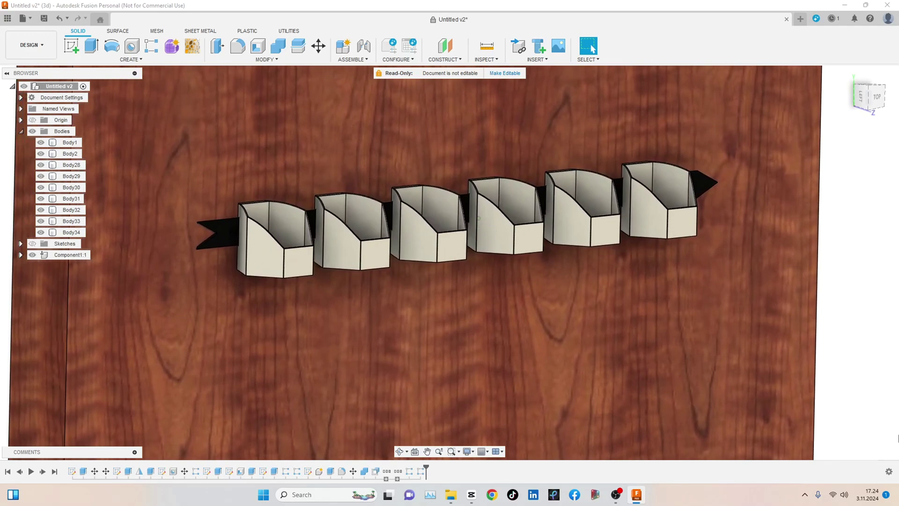